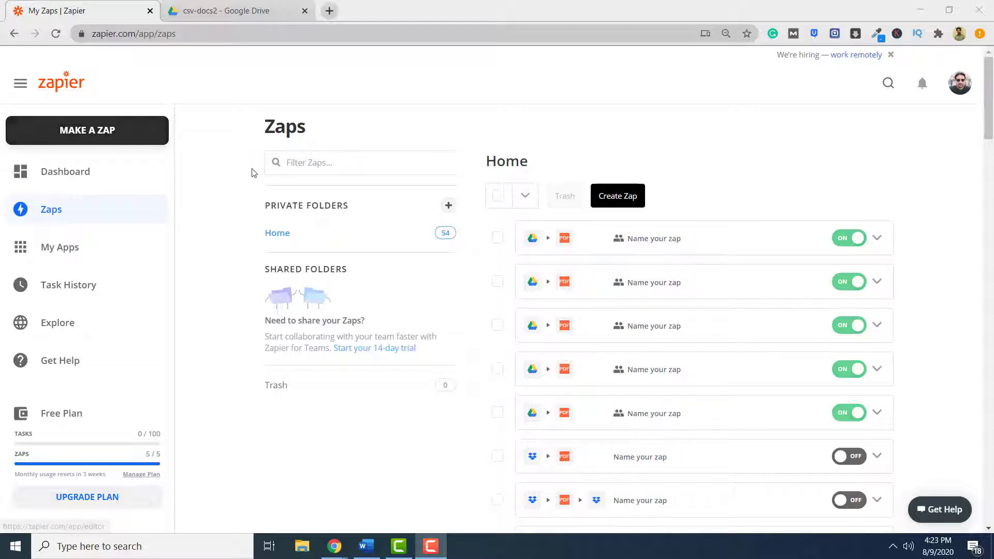
- Create a new zap triggered by Google Drive's New File in Folder event
click(137, 141)
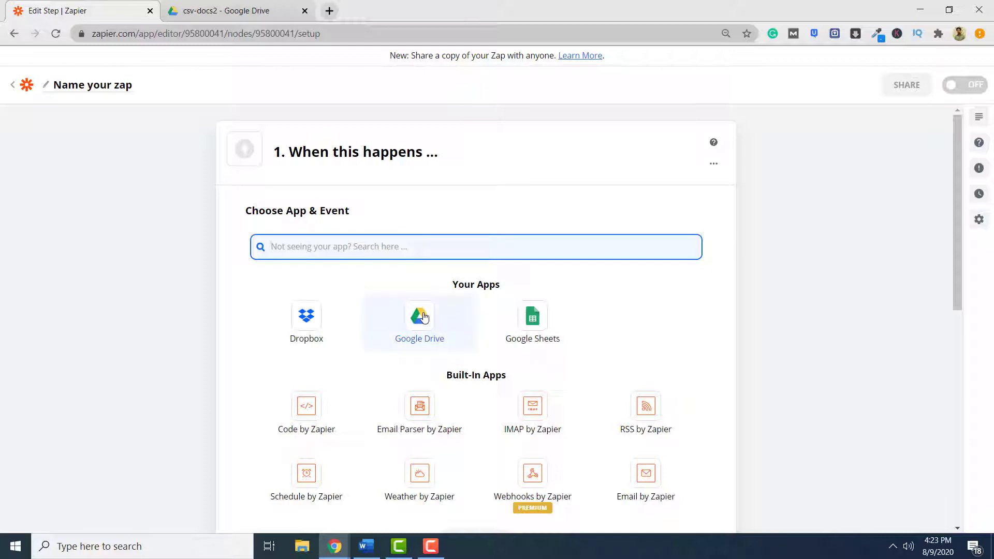
click(421, 317)
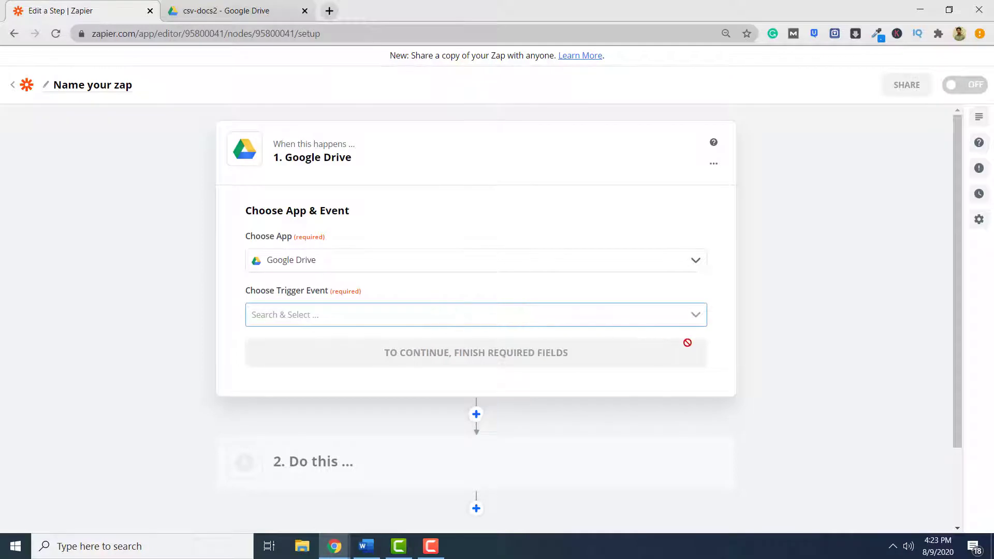
click(695, 316)
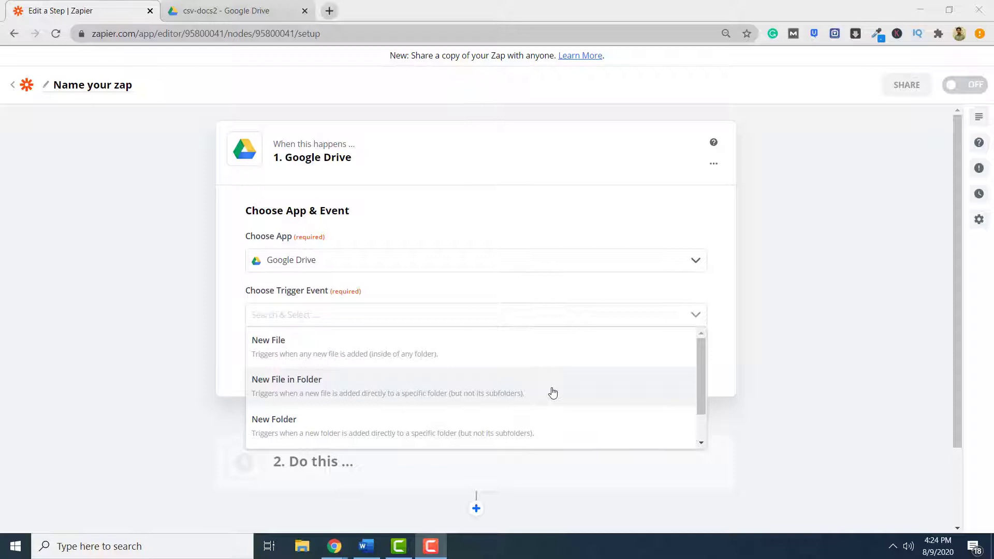
click(479, 389)
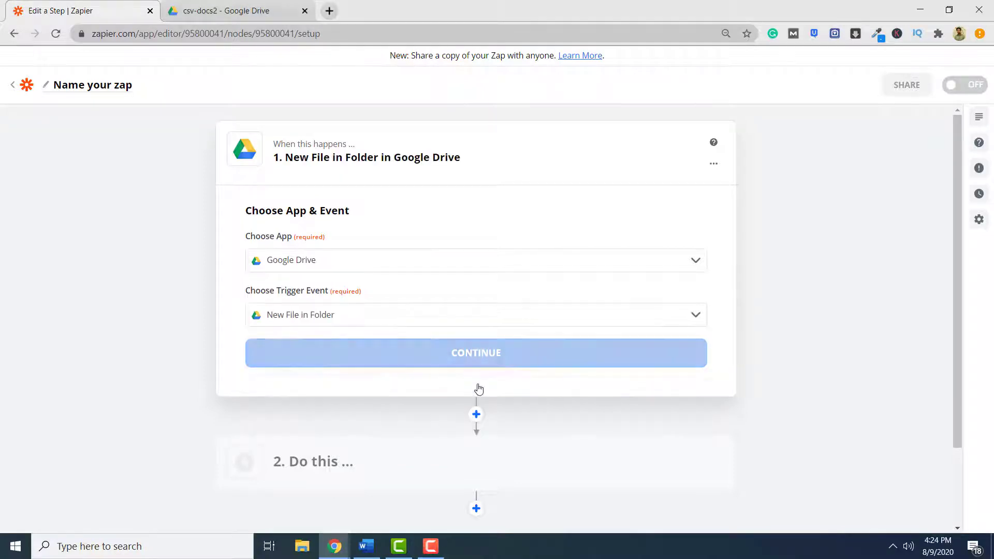
- Connect the Google Drive account to the trigger
click(520, 353)
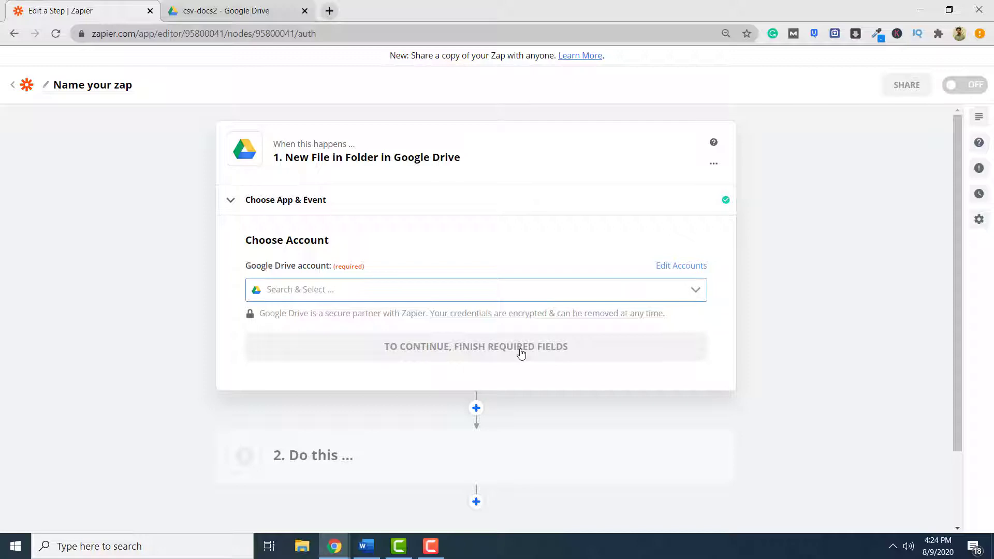
click(677, 291)
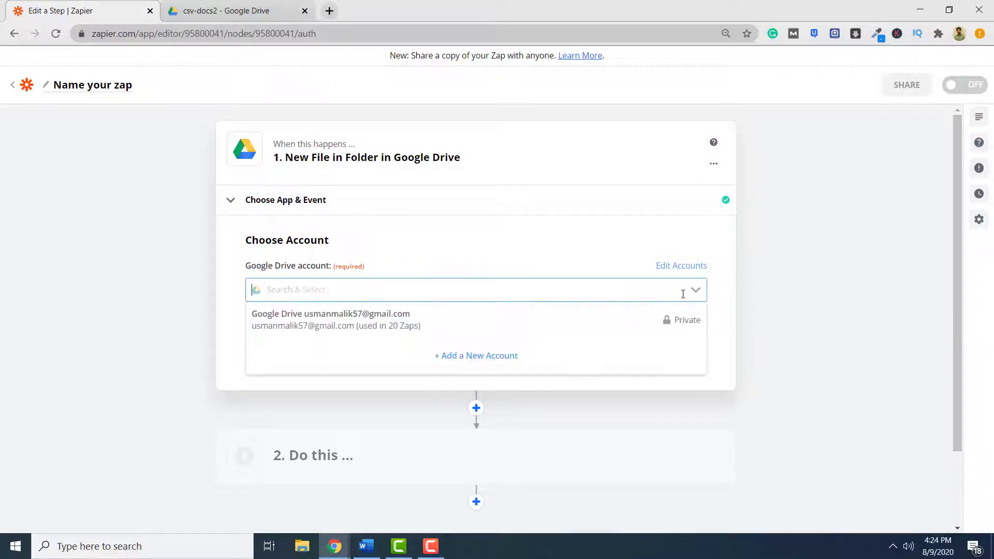
click(391, 316)
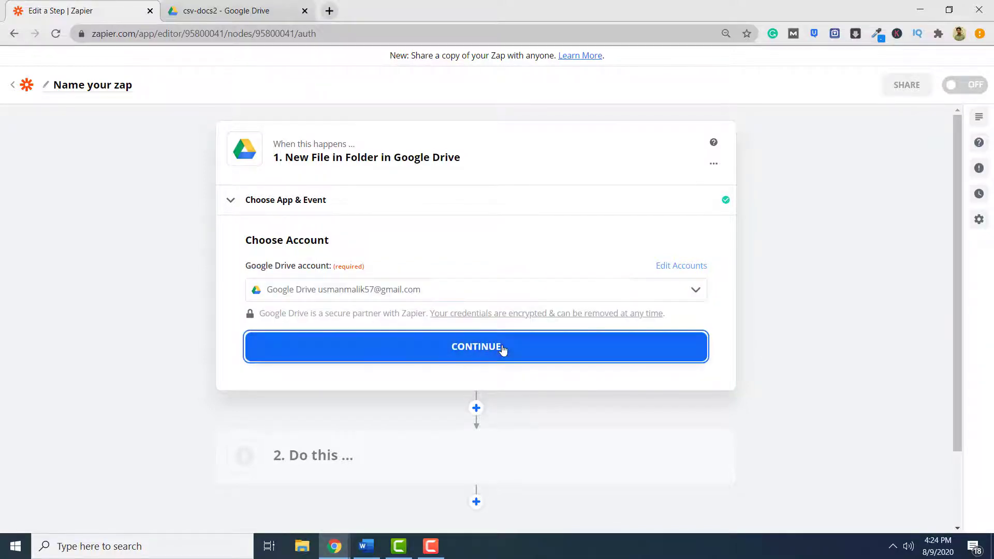
click(502, 350)
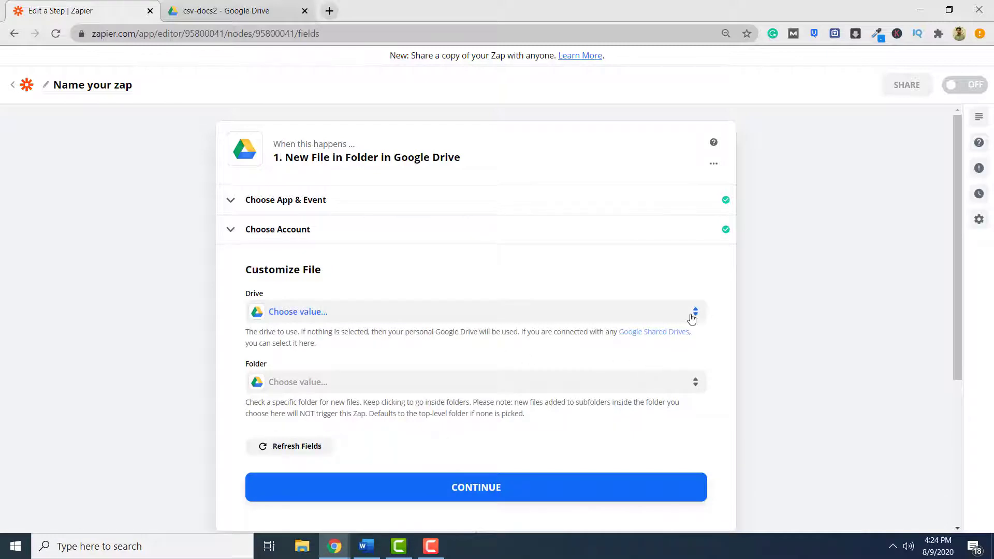
- Point the trigger at the csv-docs2 folder in My Google Drive
click(650, 312)
click(306, 409)
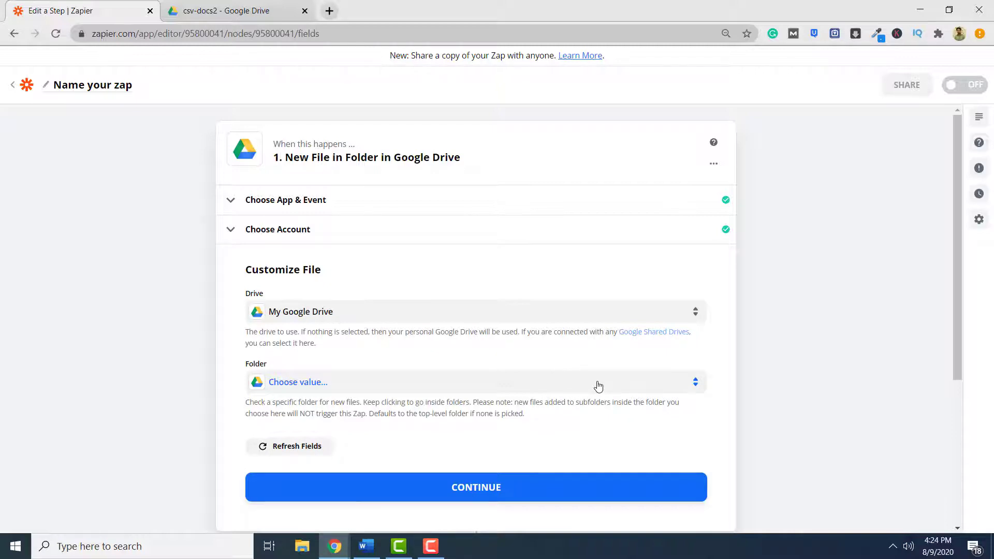
click(599, 386)
scroll(372, 428, down, 1)
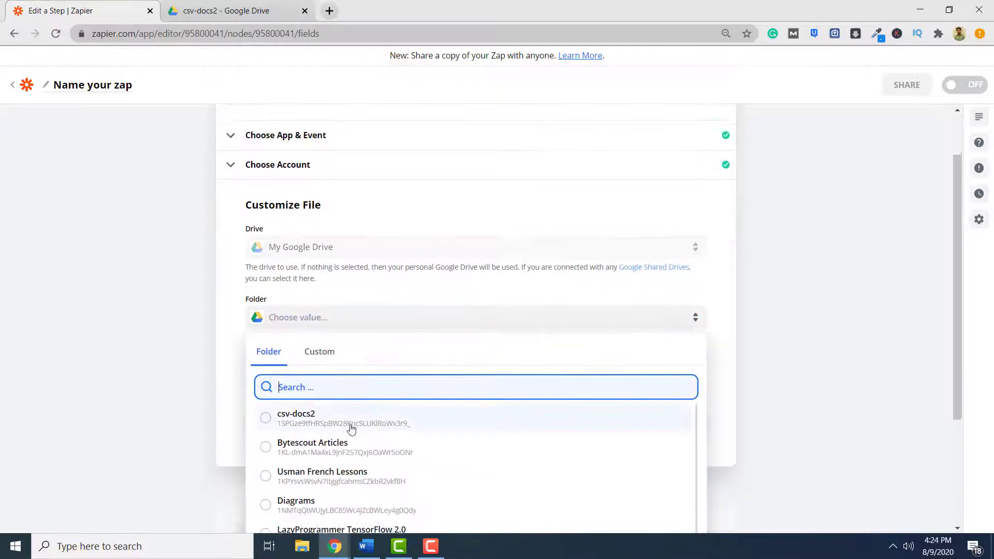
click(344, 419)
scroll(576, 413, down, 3)
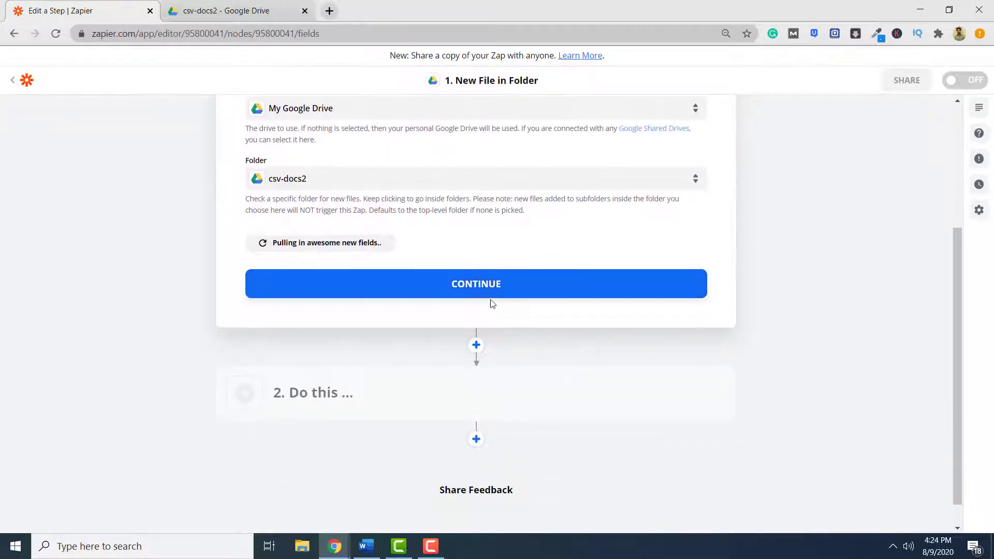
click(512, 283)
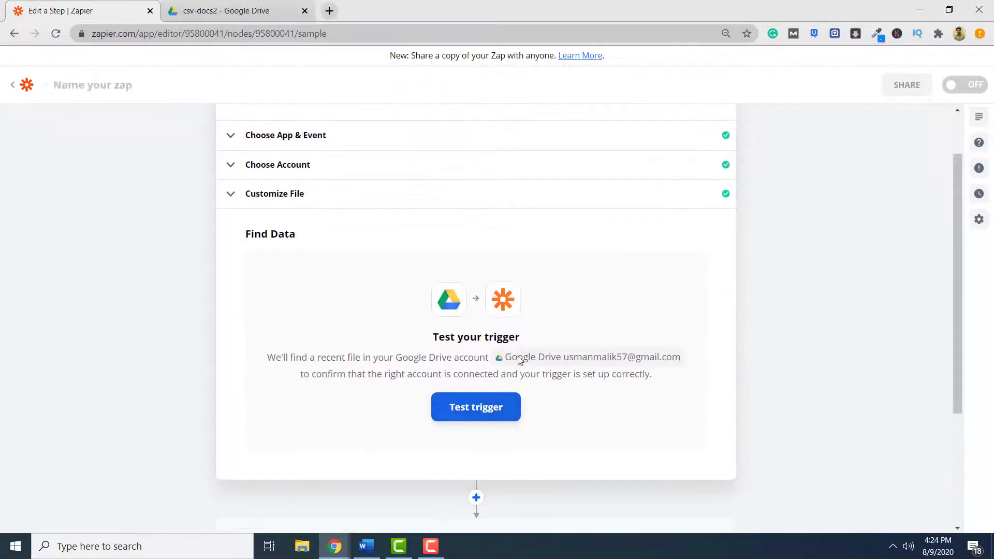
- Test the trigger so it finds sample_pdfdoc.pdf, then proceed to the action step
click(506, 406)
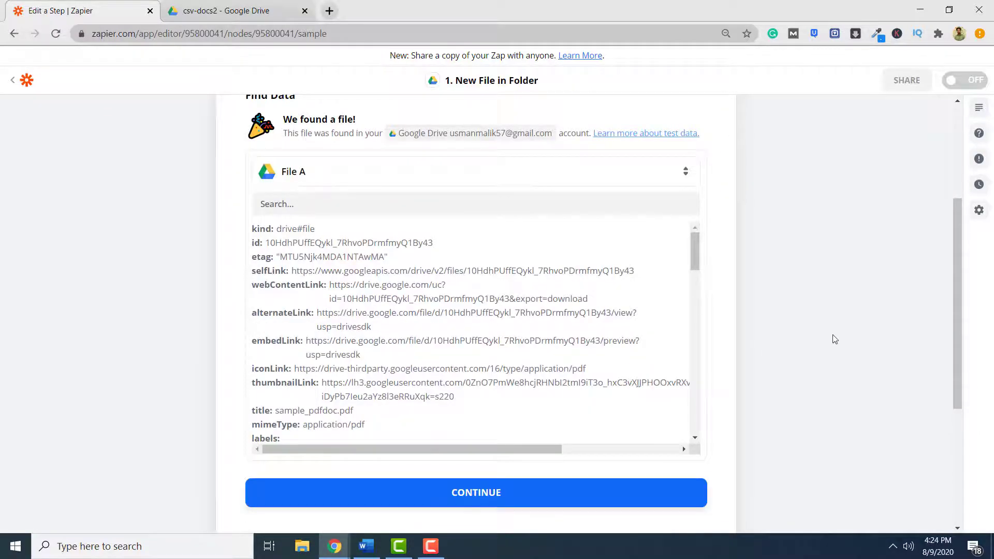
scroll(834, 337, down, 3)
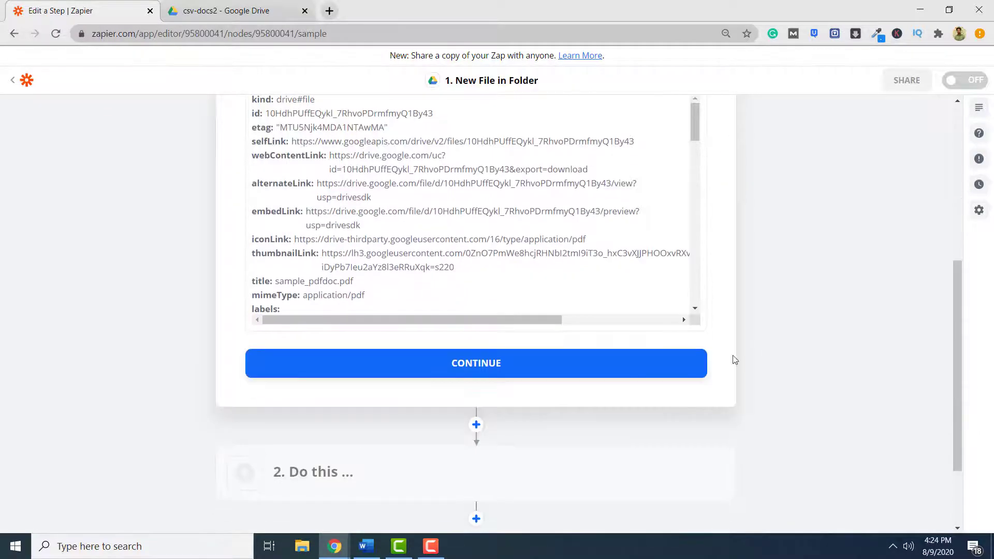
click(534, 366)
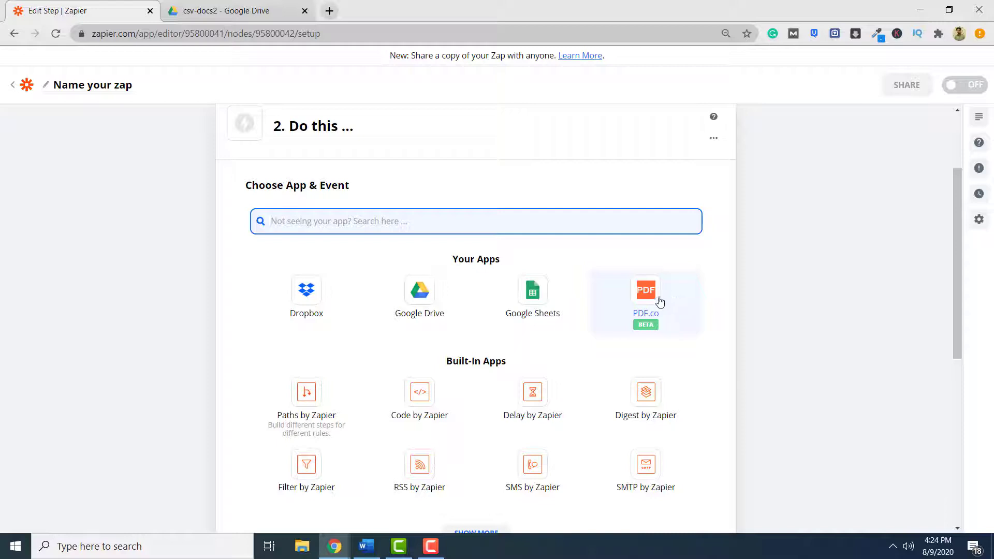
- Set the action to PDF.co's PDF Filler using the connected PDF.co account
click(657, 302)
click(457, 313)
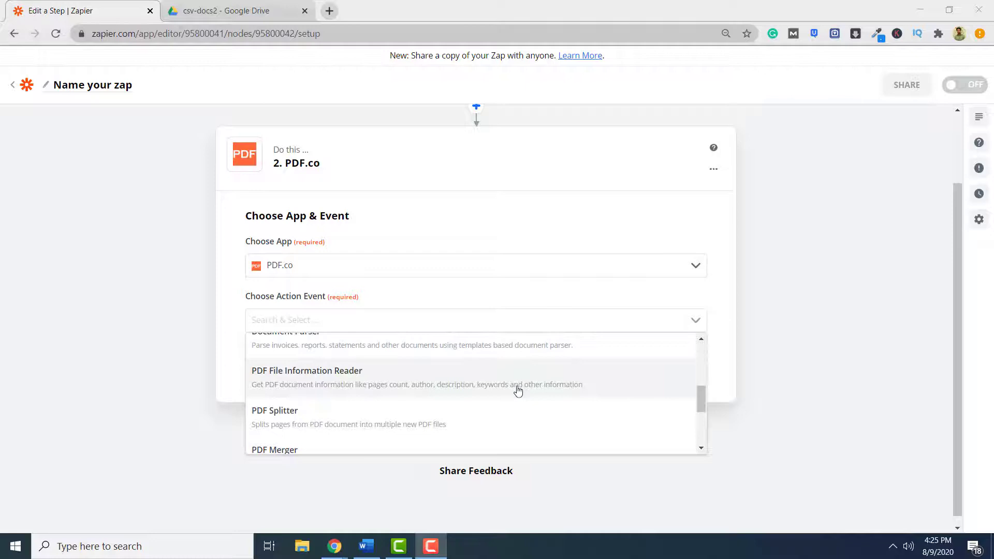
scroll(518, 391, down, 2)
click(395, 437)
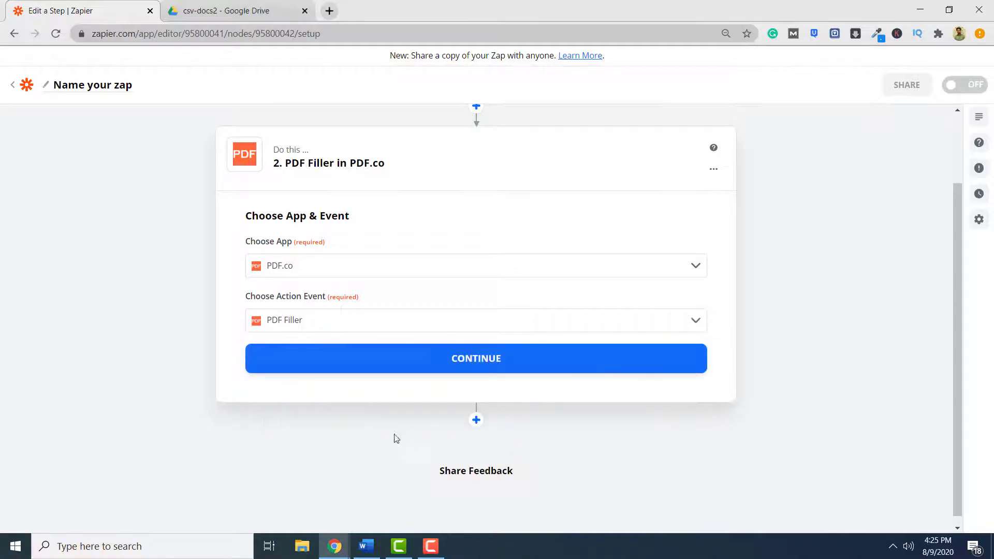
click(587, 360)
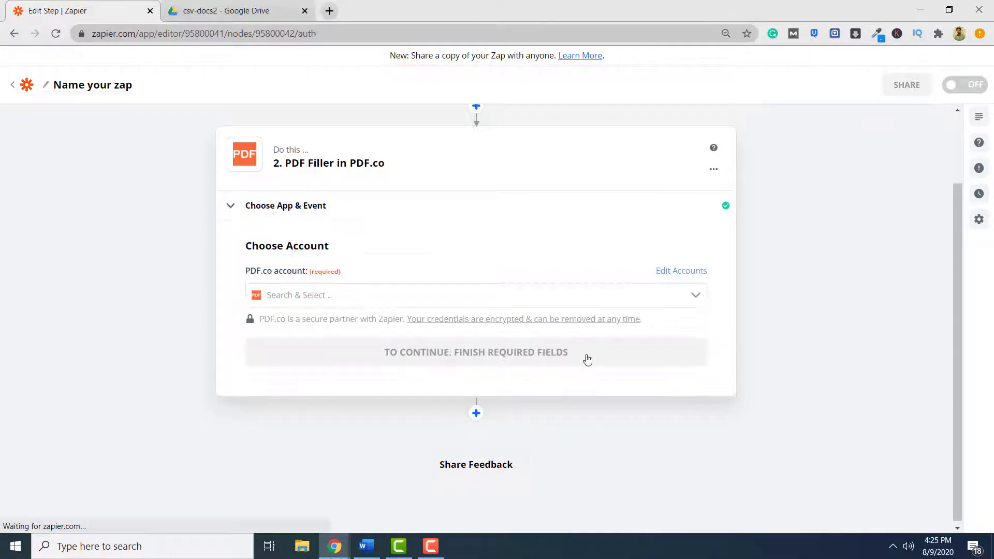
click(703, 303)
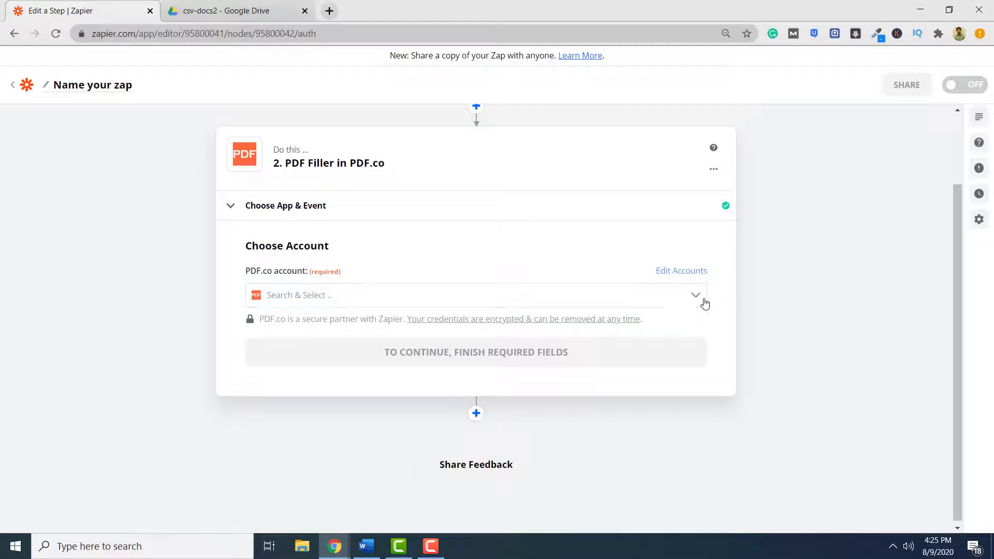
click(422, 325)
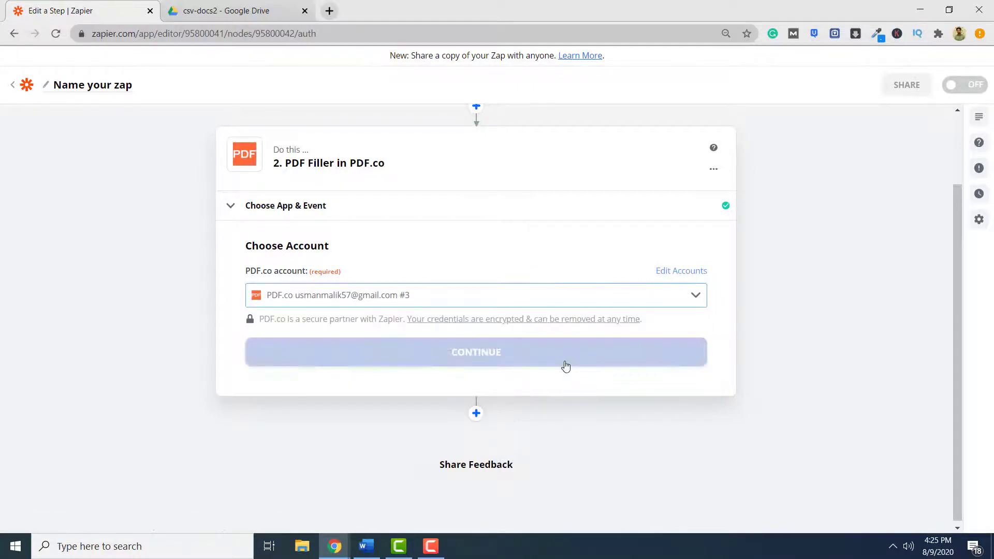
click(565, 360)
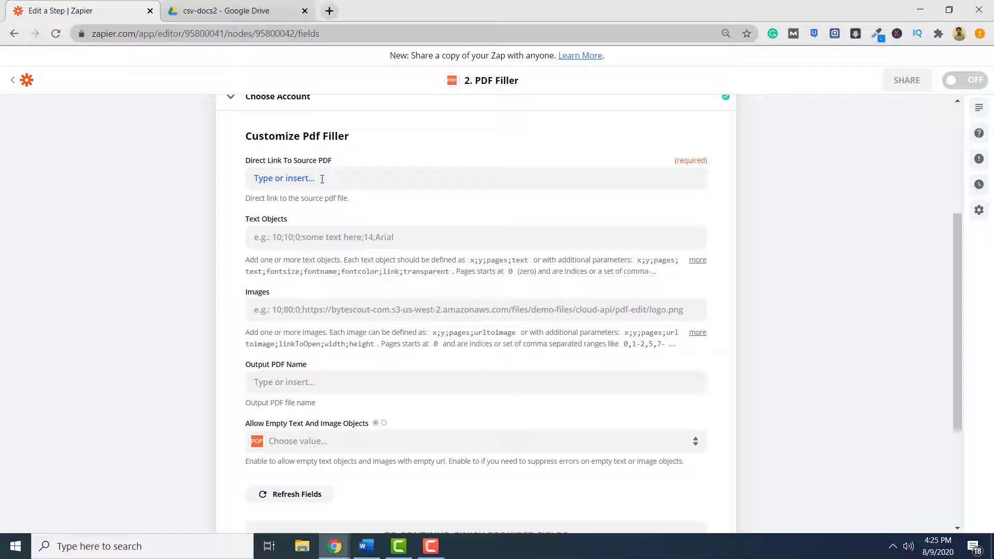
- Use the Google Drive file's Web Content Link as the source PDF
click(322, 179)
scroll(478, 236, down, 1)
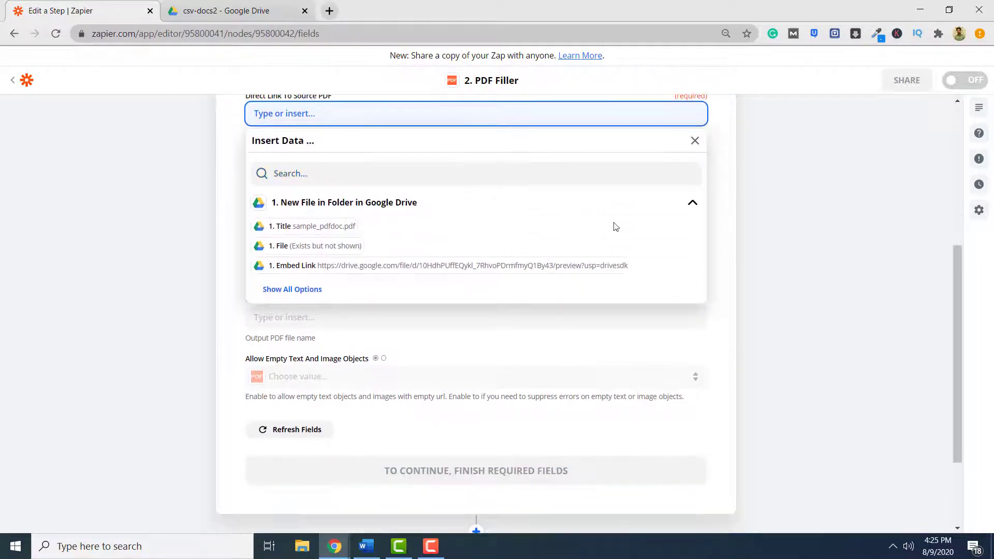
click(299, 290)
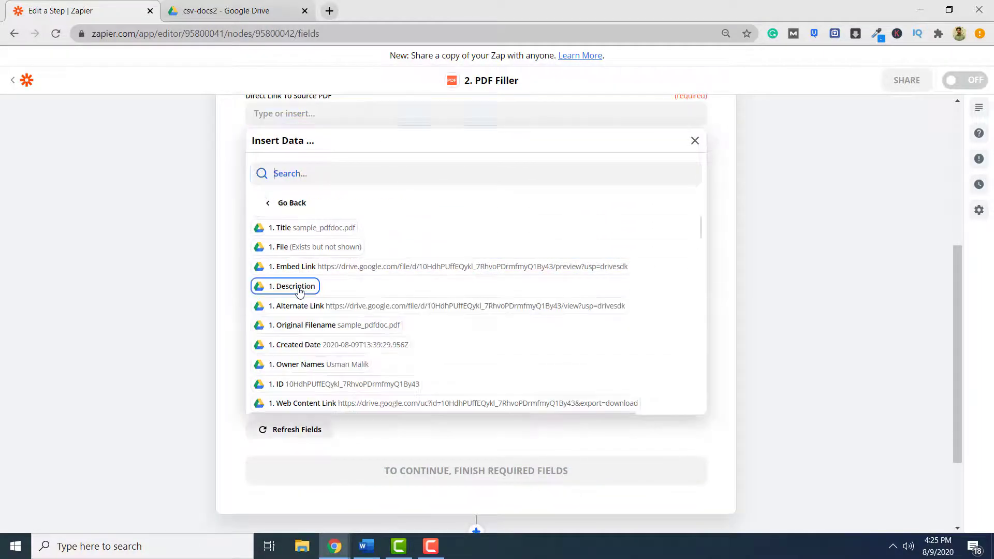
click(389, 403)
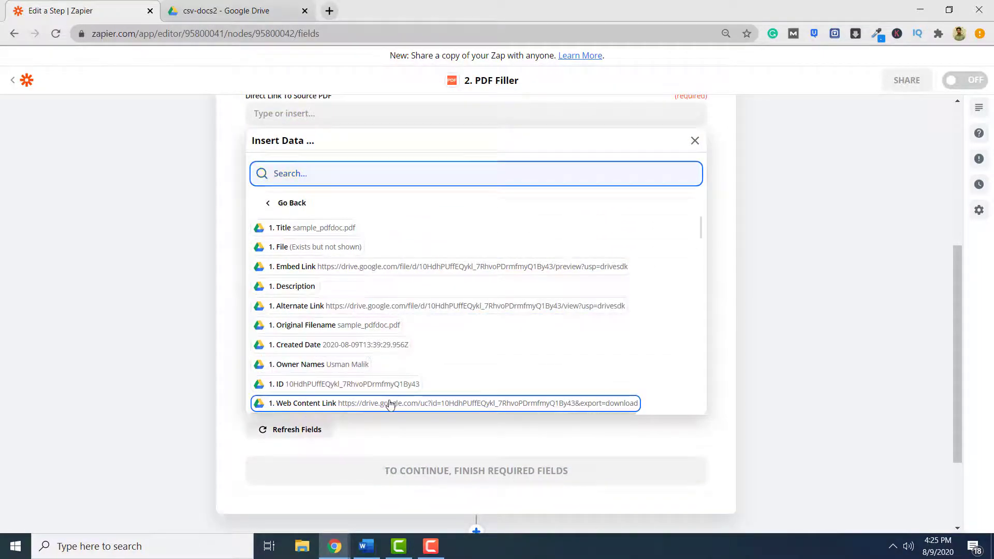
click(773, 189)
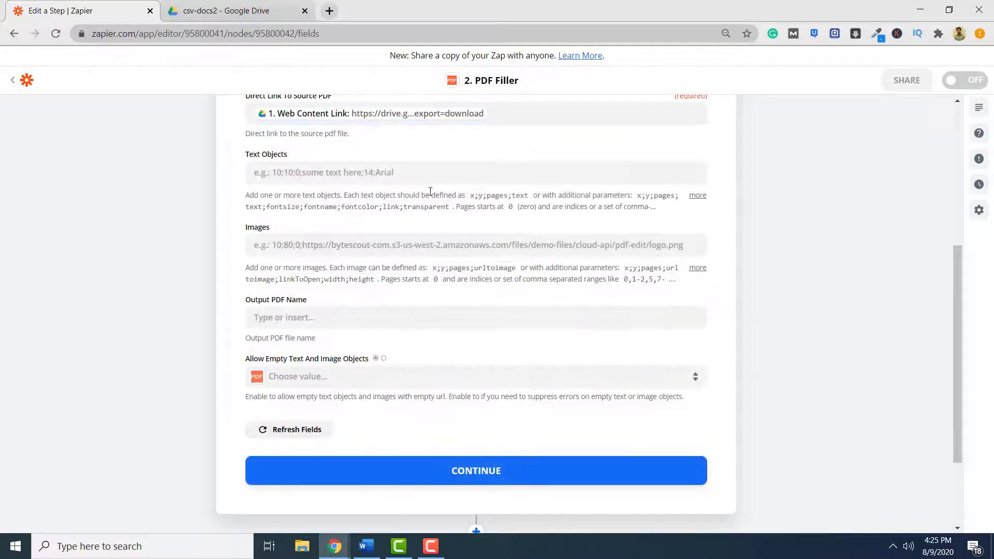
- Add the first text object '40;40;0 10 November, 1990'
click(297, 169)
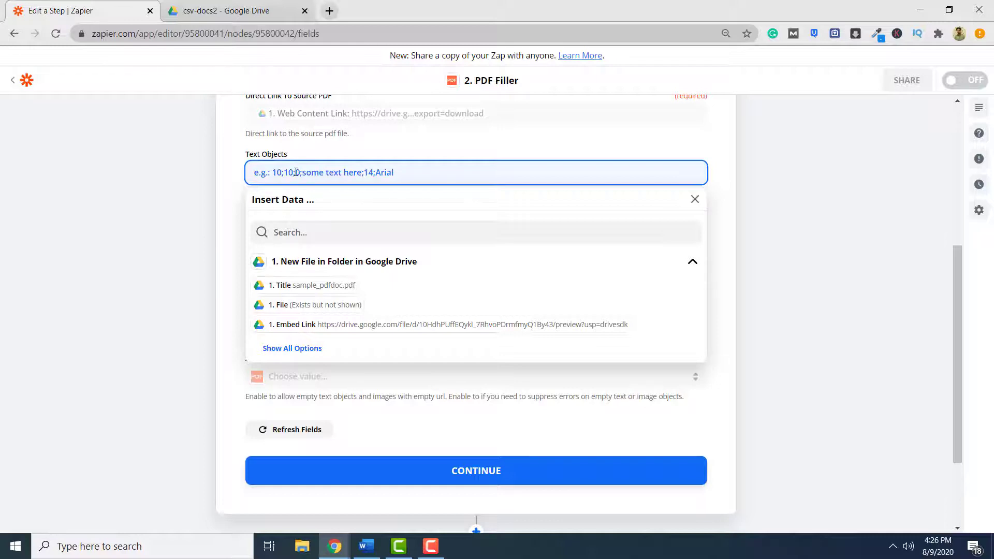
text(40)
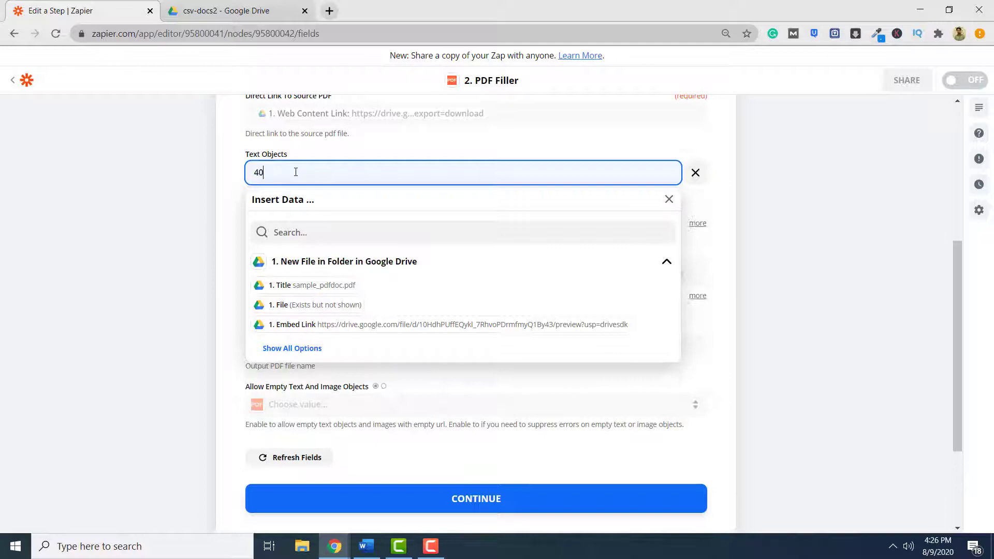
text(;40;0 10 November, 1990)
click(755, 217)
- Add a second text object placing a sample name at 40;60;0
click(314, 199)
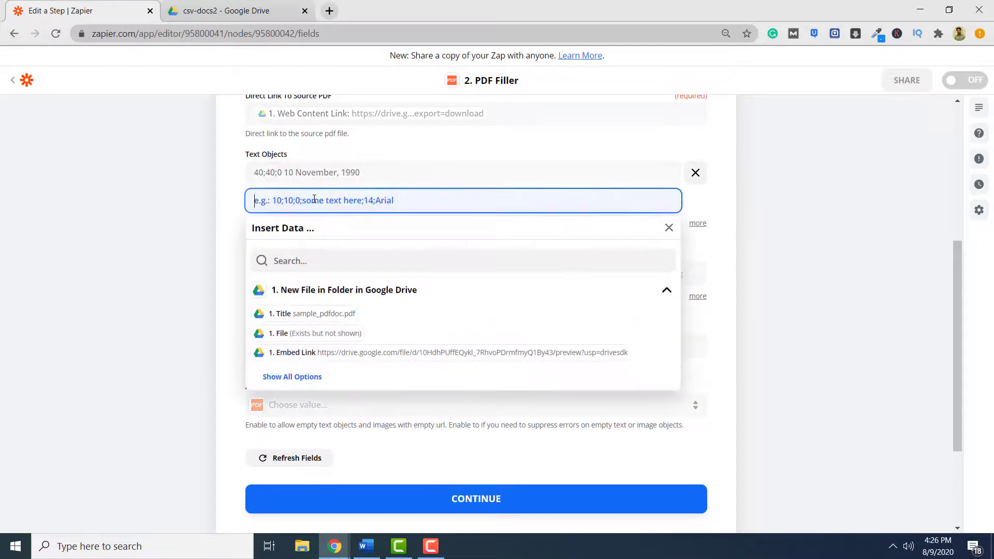
text(4)
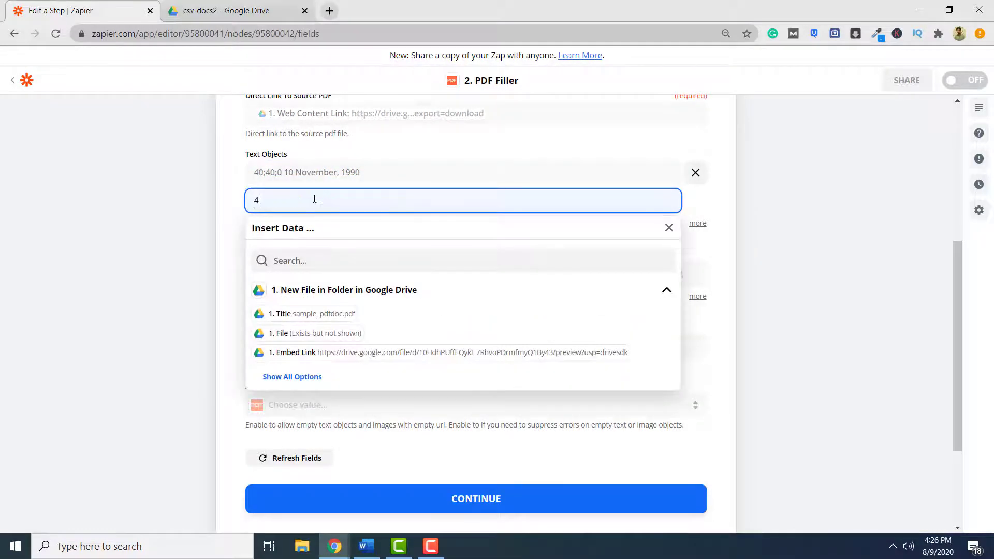
text(0;)
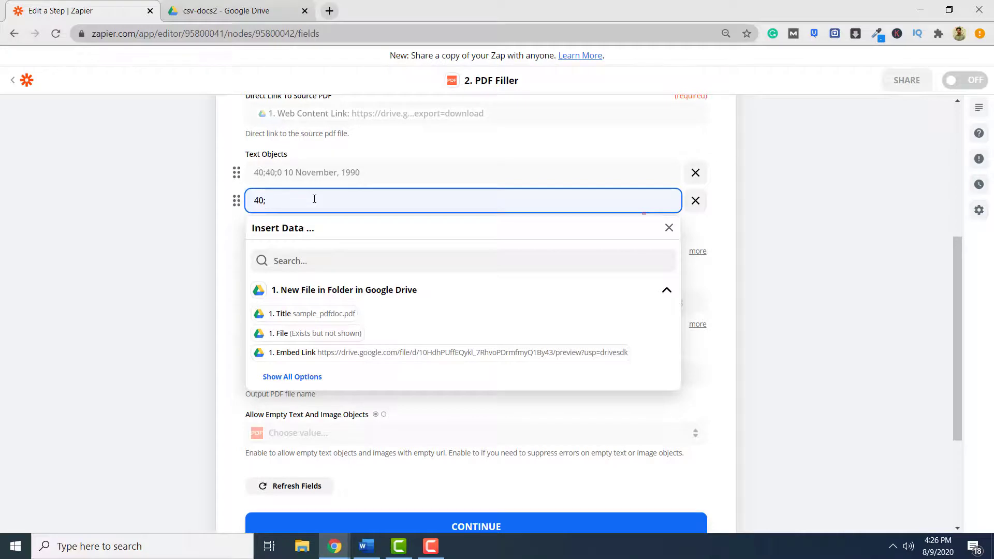
text(60;0 John Doe)
click(781, 246)
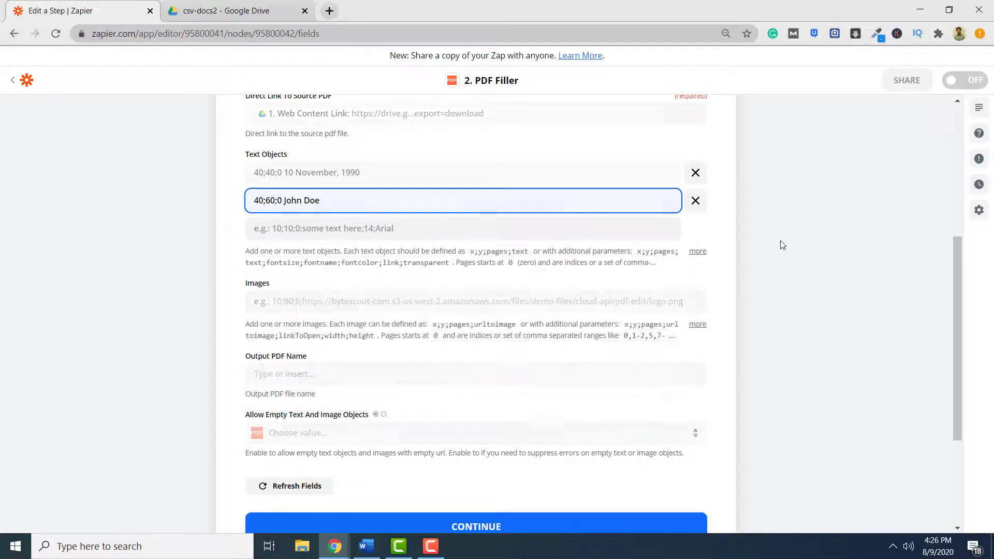
drag(255, 201, 285, 200)
key(BackSpace)
text(;)
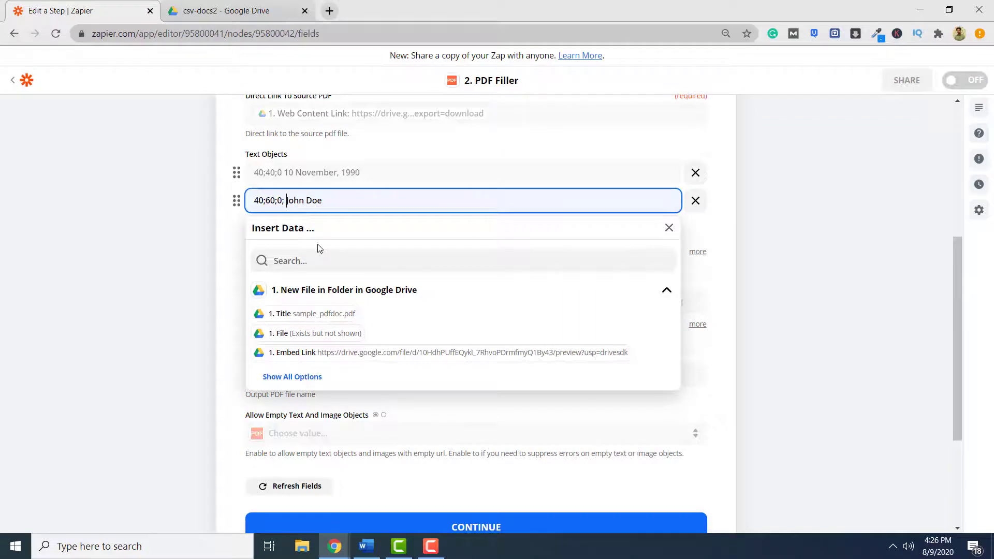
click(764, 294)
- Add a third text object '40;80;0; 54' for the age
click(321, 232)
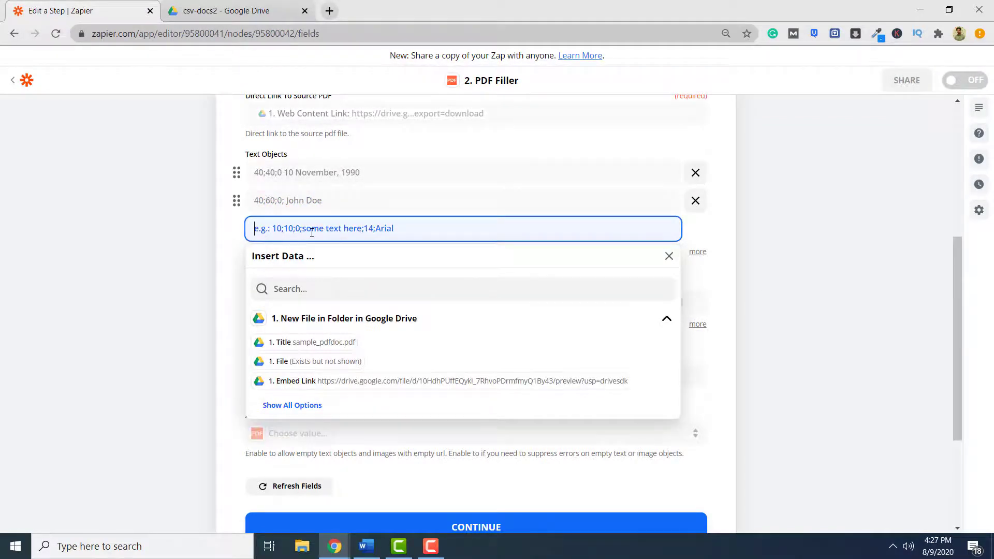
text(40;)
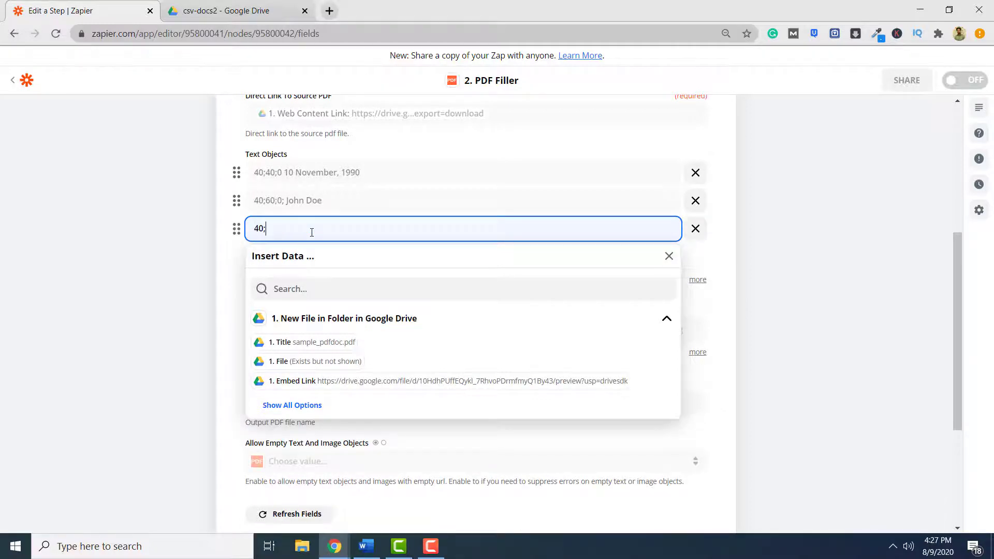
text( 80; 0; 54)
key(BackSpace)
click(279, 228)
key(BackSpace)
click(763, 291)
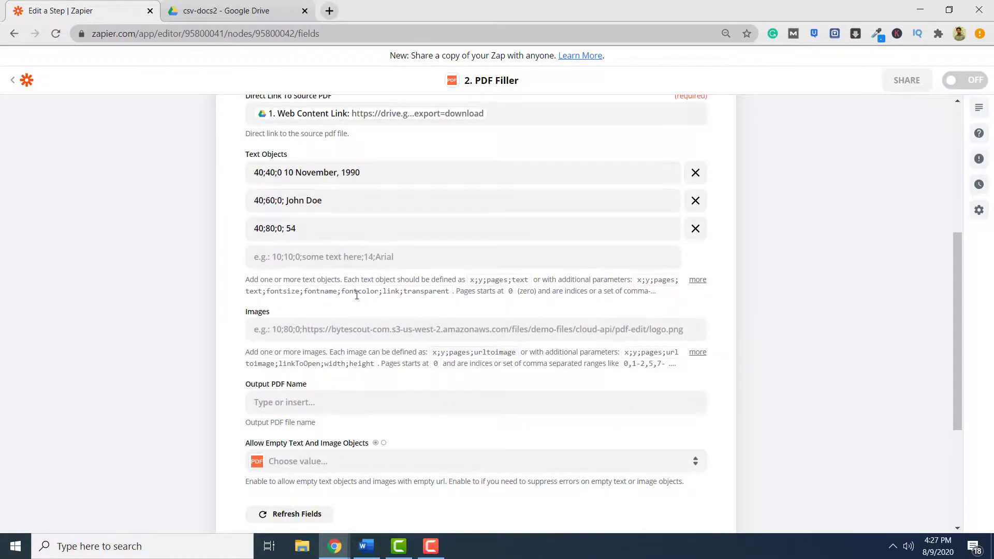
- Name the output PDF output_form and continue to testing
scroll(345, 296, down, 3)
click(318, 273)
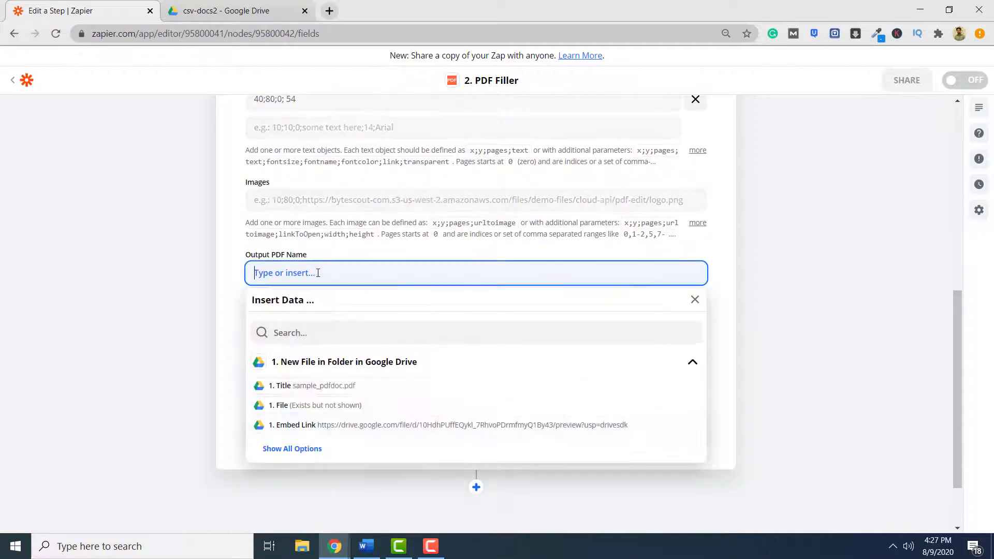
text(output_form)
click(840, 263)
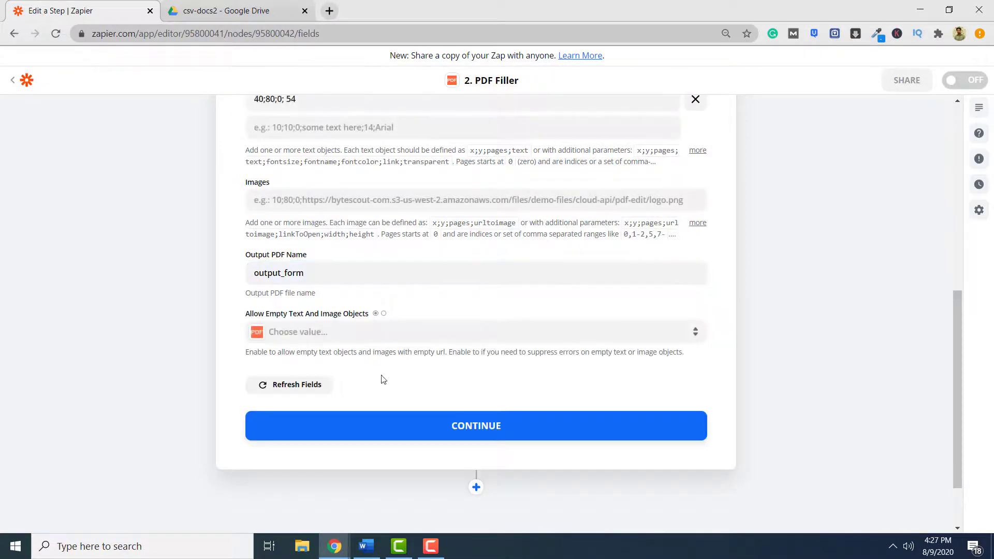
click(445, 430)
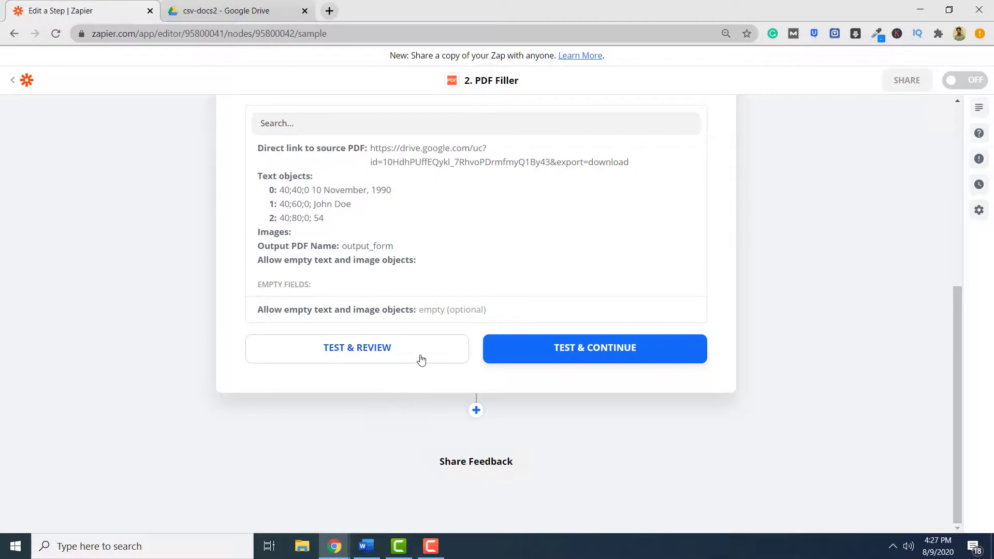
- Run the PDF Filler test, hit the empty text object #0 error, and return to the fields
click(421, 359)
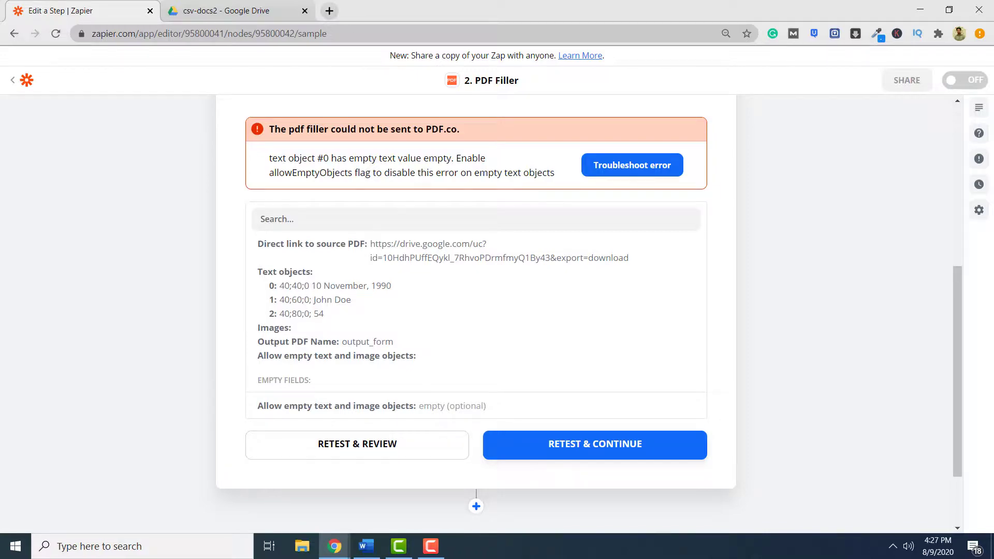
scroll(739, 412, up, 4)
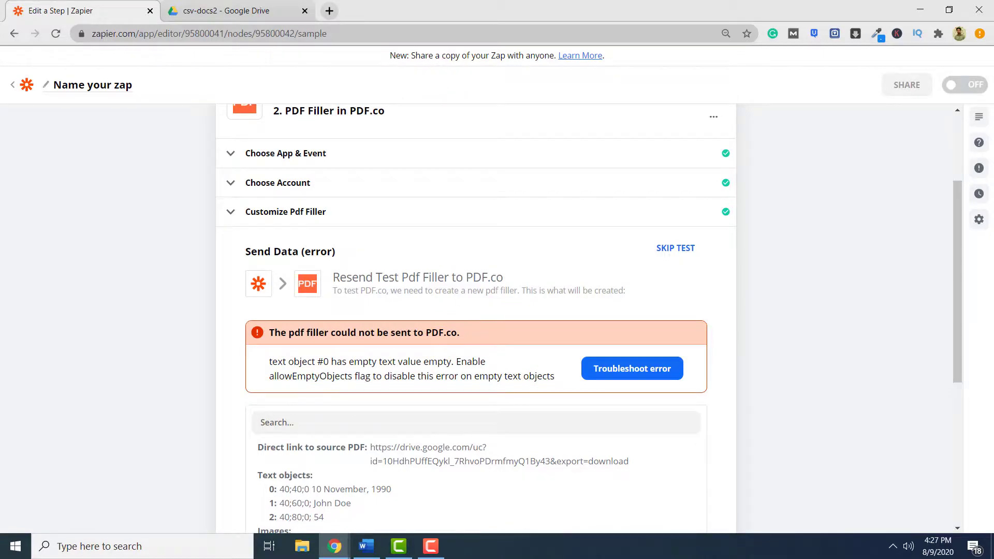
click(606, 364)
- Change the first text object to 40;40;0;10 November, 1990 and rerun the test successfully
scroll(606, 359, down, 5)
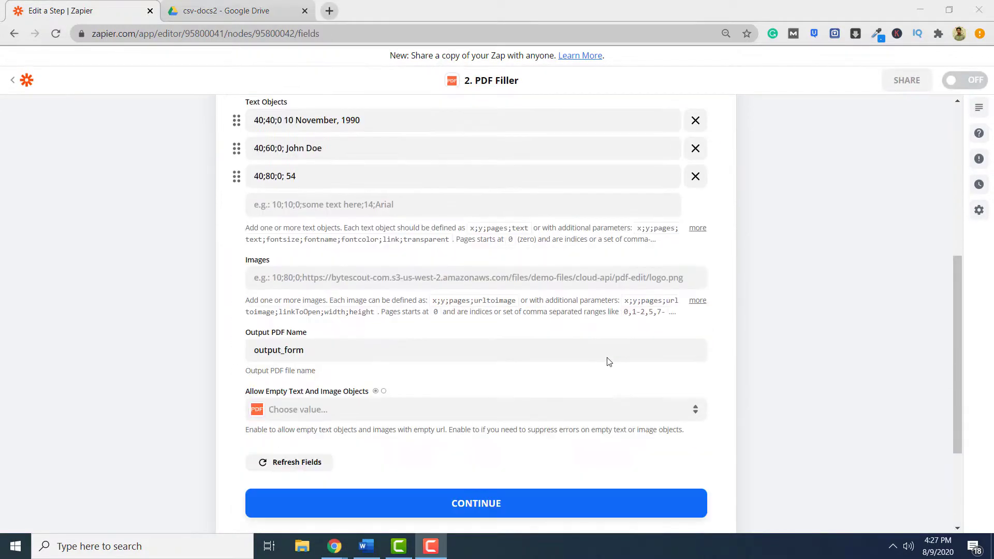
scroll(533, 341, up, 5)
click(311, 249)
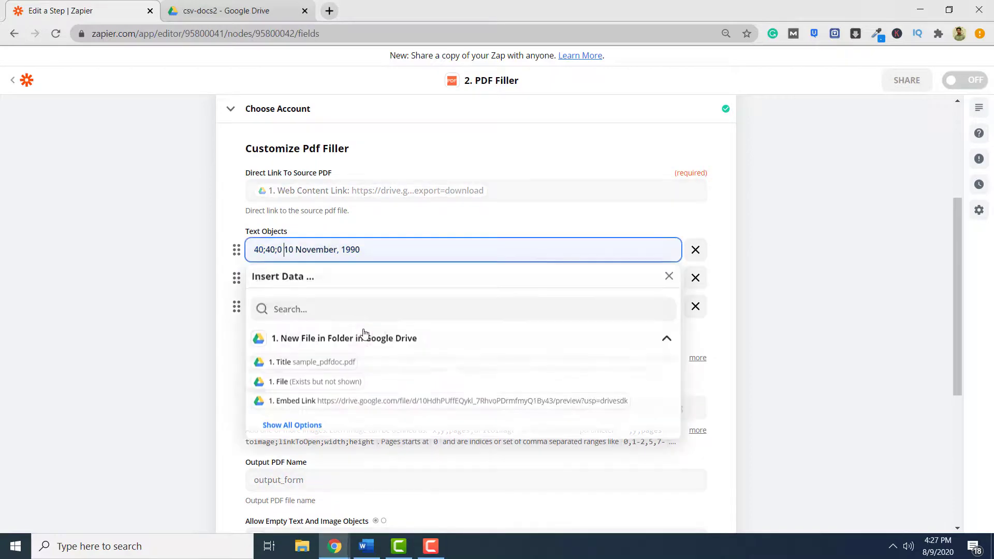
key(BackSpace)
text(;)
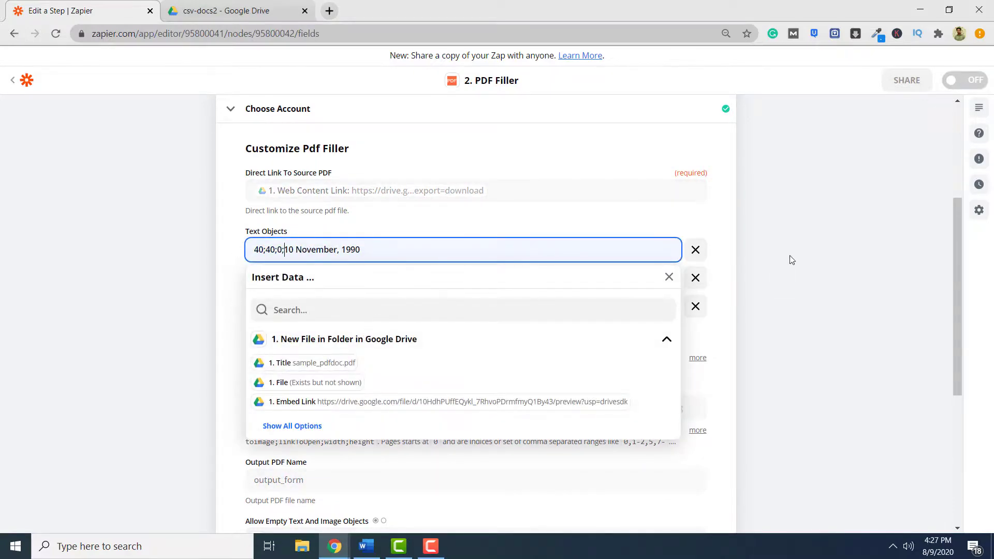
click(790, 256)
scroll(366, 254, down, 5)
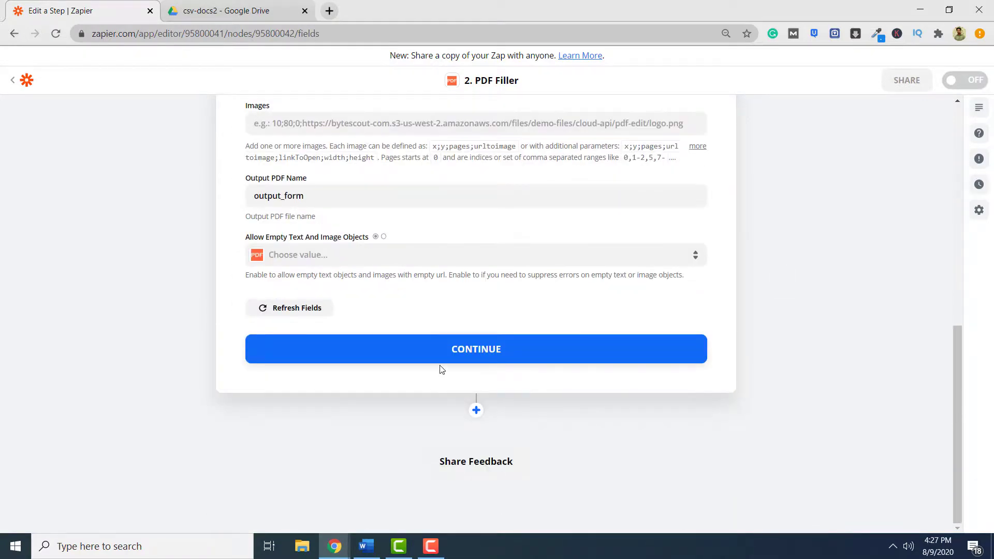
click(441, 356)
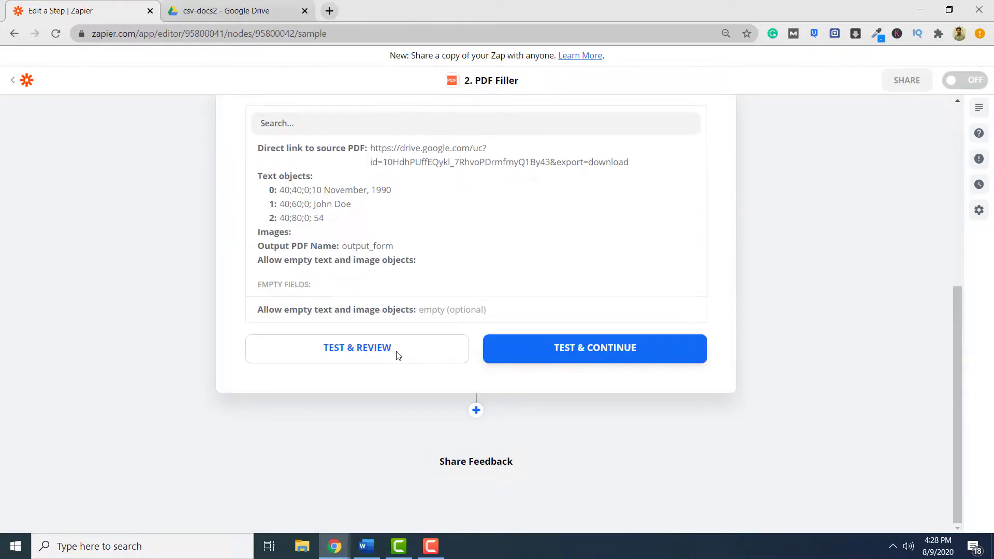
click(427, 356)
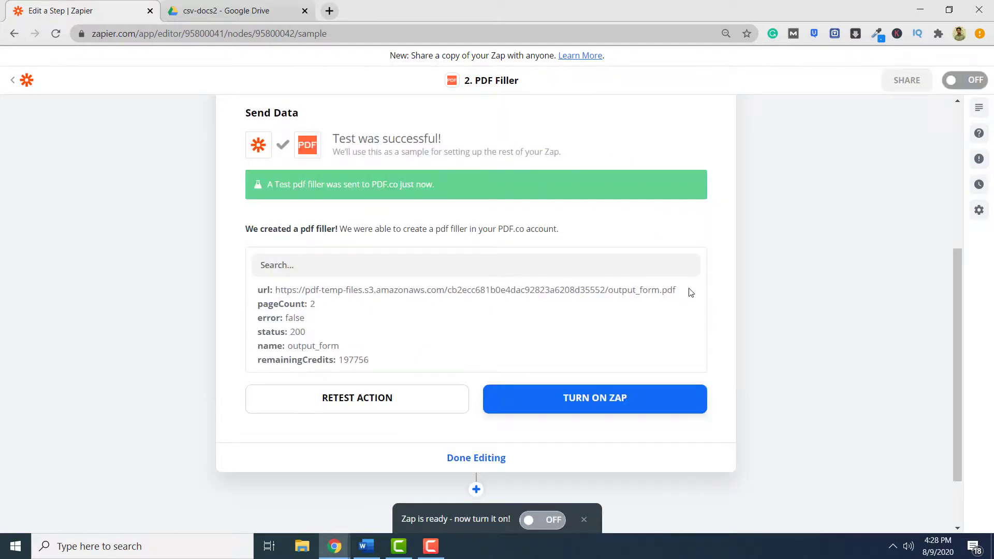
- Open the test result's output_form.pdf url in a new browser tab
drag(684, 292, 274, 291)
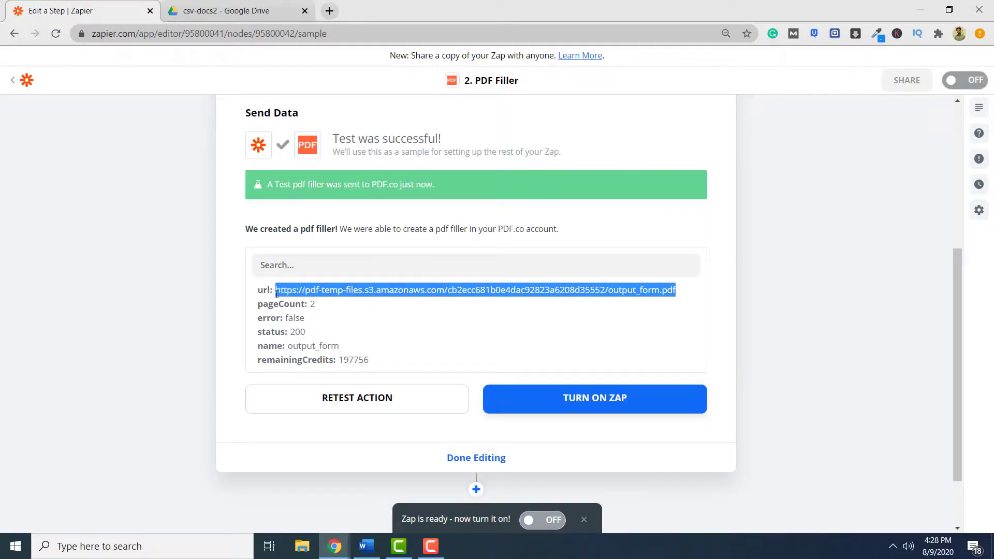
right_click(392, 287)
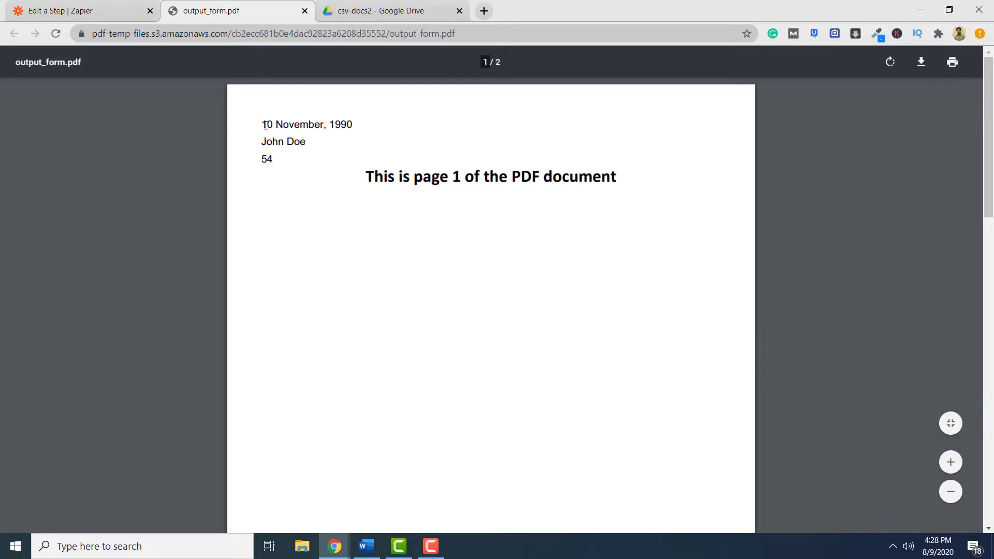
- Inspect the stamped date on page 1, then switch back to the Zapier editor tab
drag(263, 127, 382, 124)
click(310, 139)
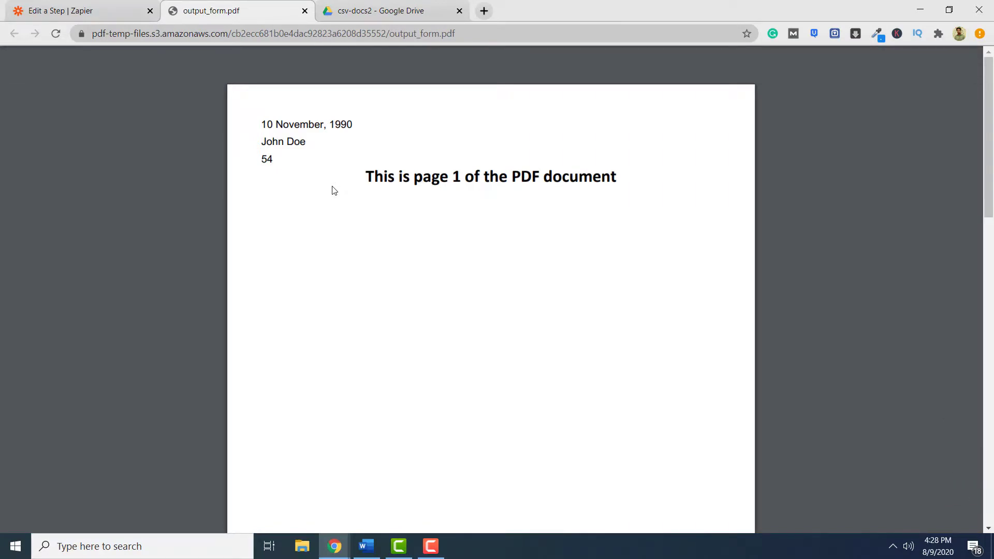
click(115, 13)
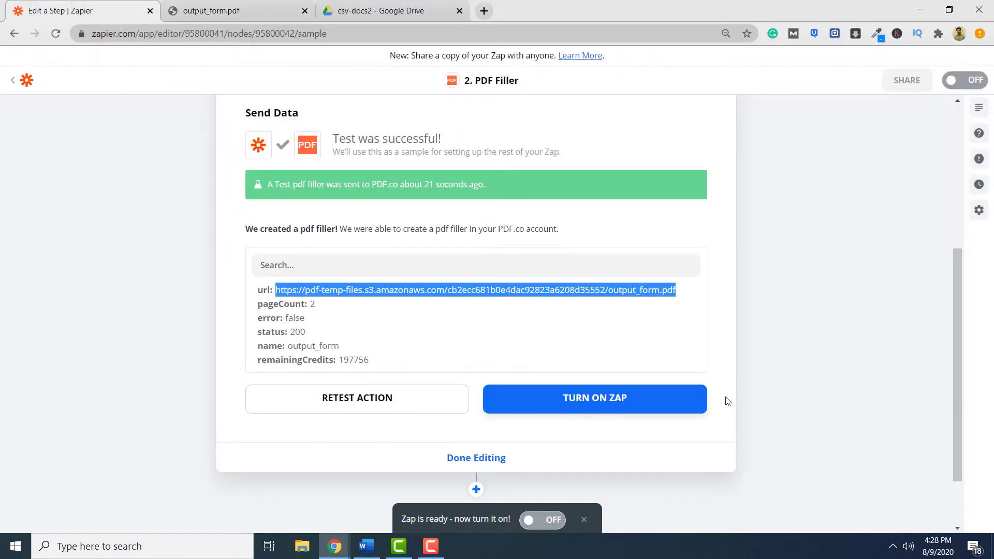
click(647, 409)
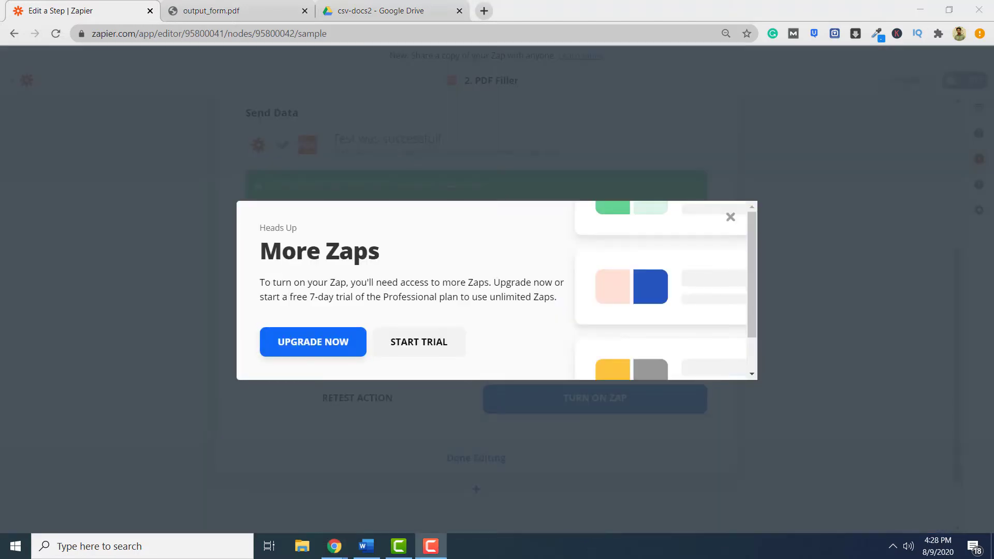
key(Escape)
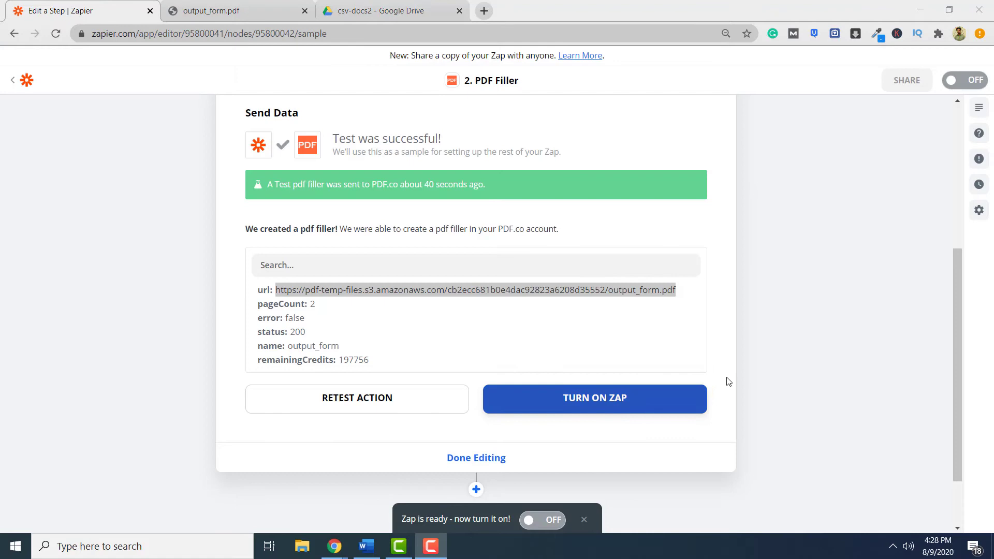